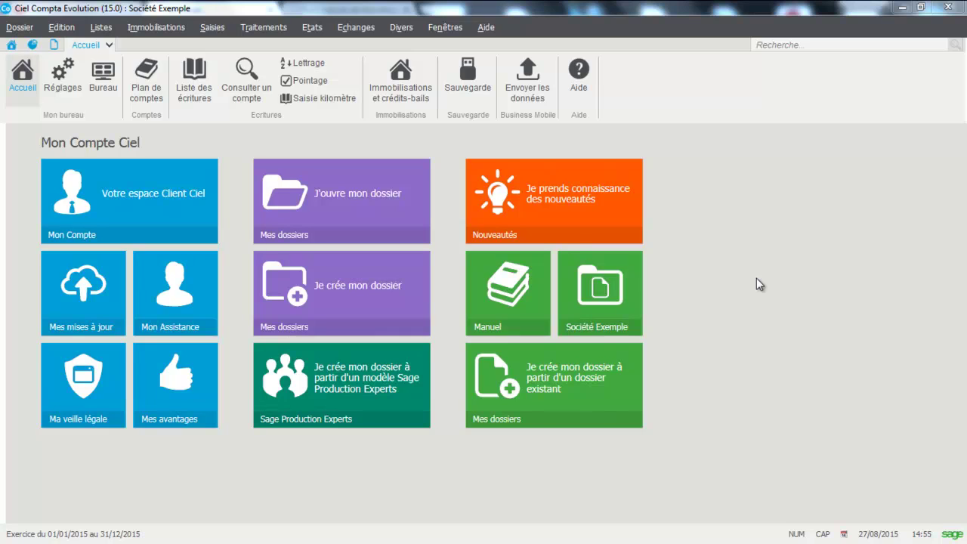
Step: Open the Encaisser un montant window and look through the list of unpaid customer invoices
left_click(214, 28)
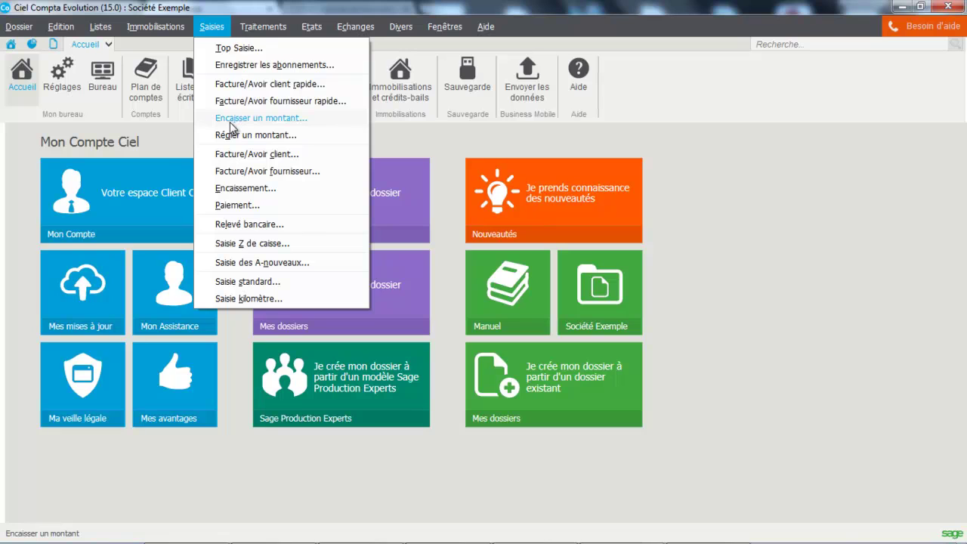
left_click(230, 119)
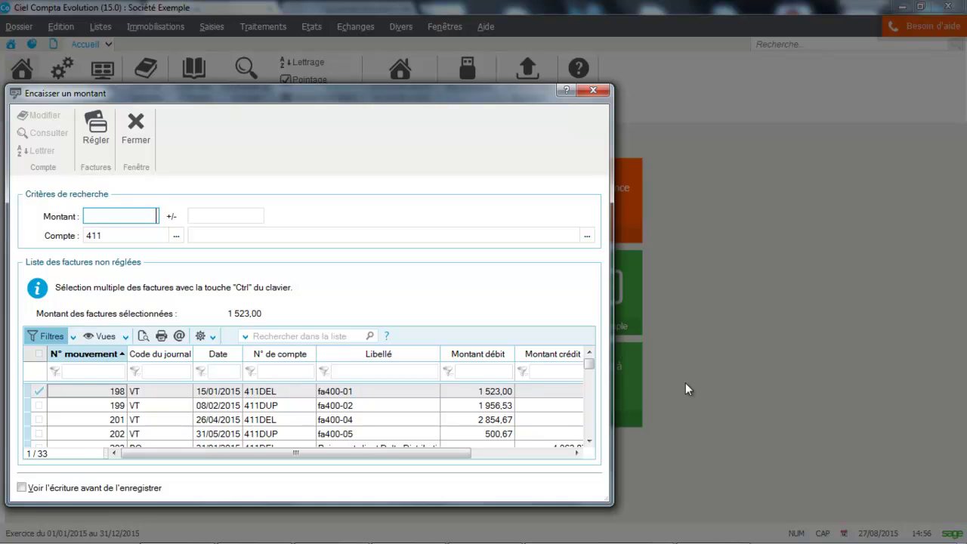
left_click(589, 441)
left_click(589, 442)
left_click(590, 443)
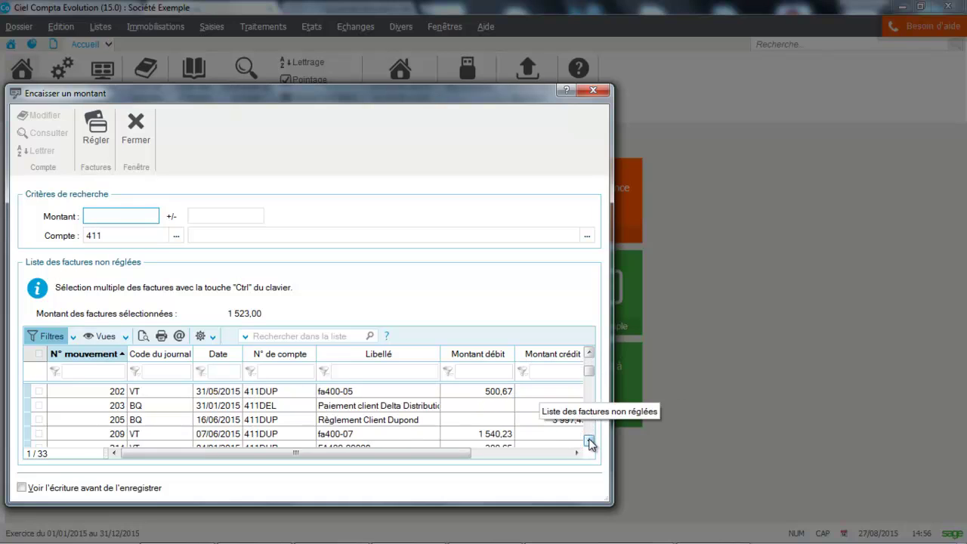
left_click(590, 442)
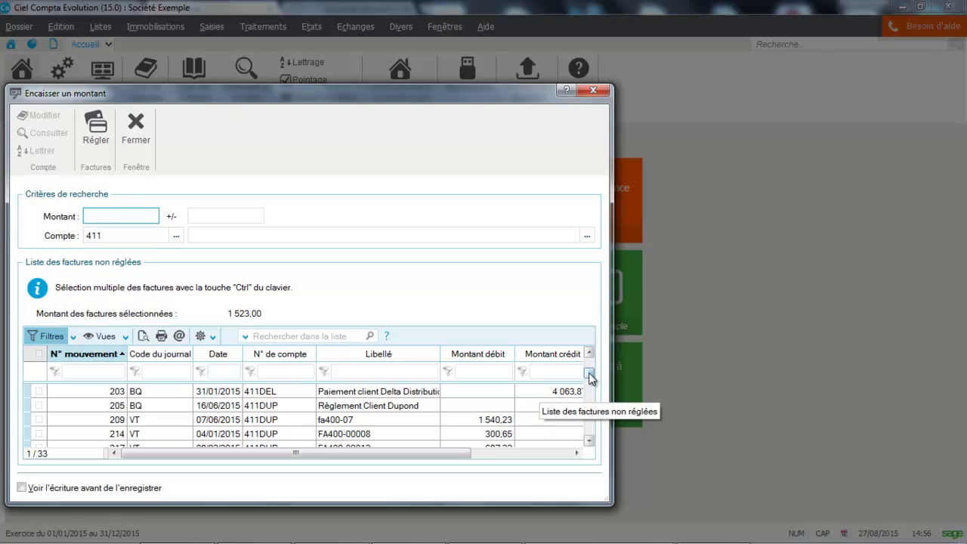
left_click_drag(588, 373, 587, 361)
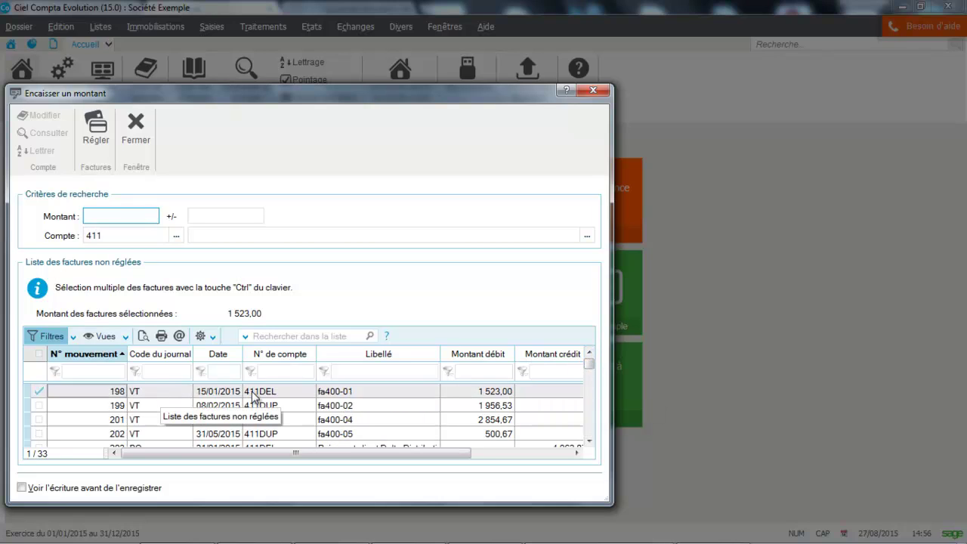
Step: Select the unpaid invoices fa400-01 and fa400-04 together in the list
left_click(69, 391)
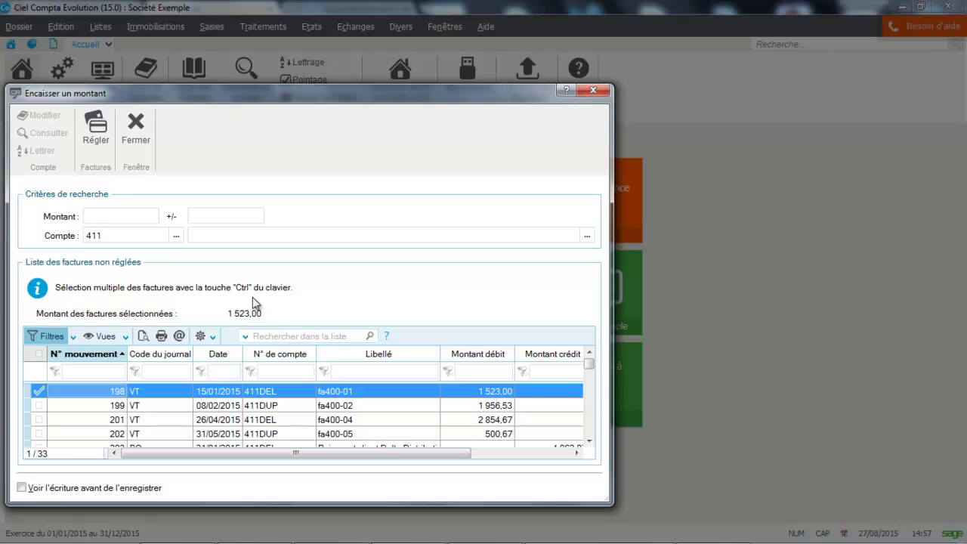
left_click(95, 419, "ctrl")
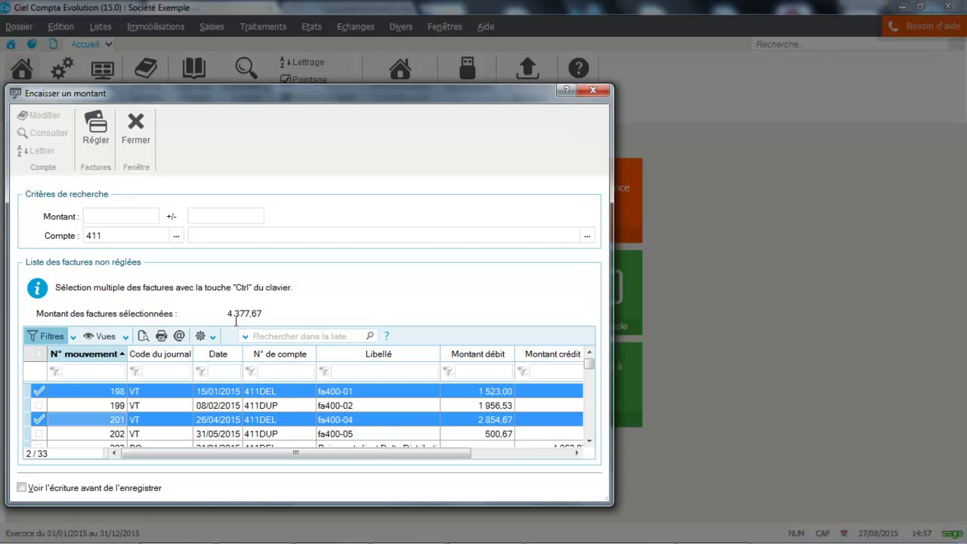
left_click(130, 217)
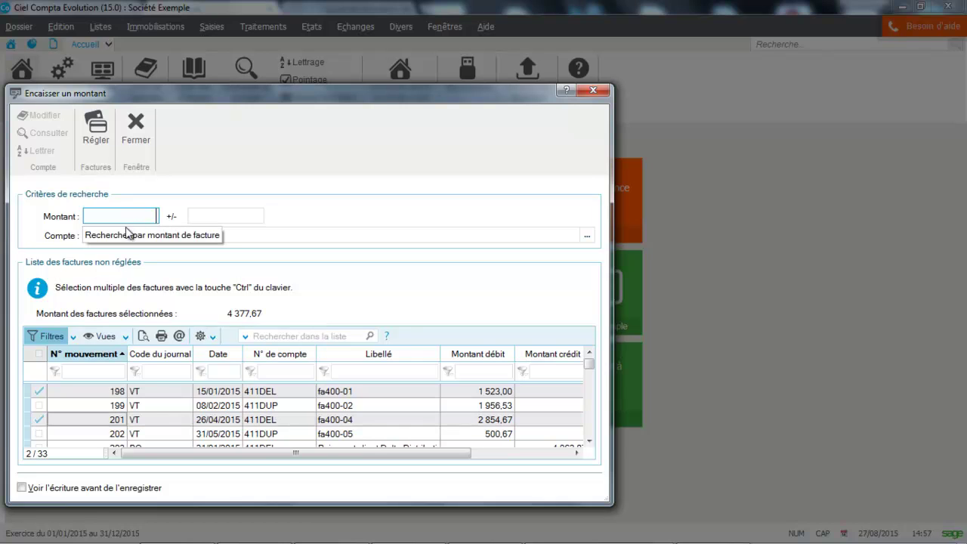
Step: Restrict the unpaid invoices to customer account 411DEL (Delta Distribution), picked from the list of accounts
left_click(176, 239)
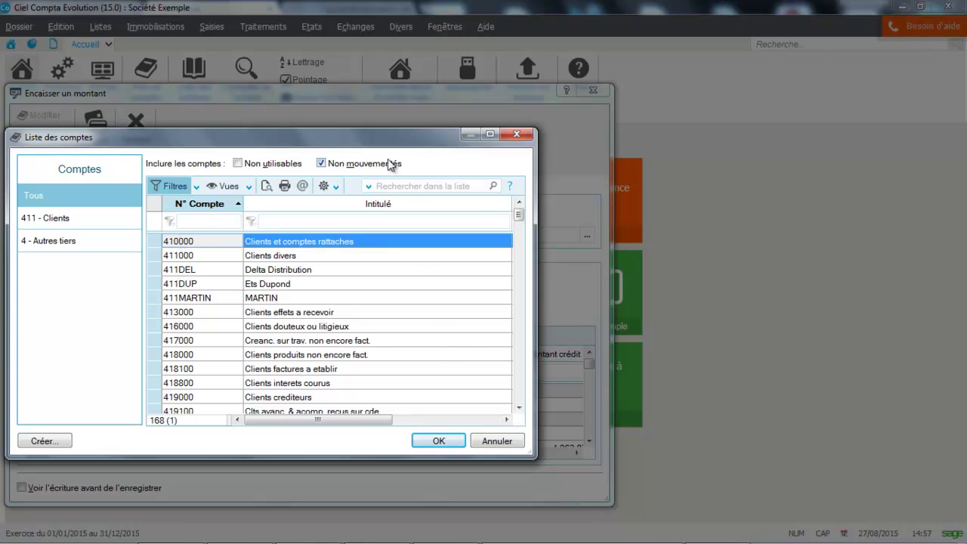
left_click_drag(380, 140, 580, 124)
left_click(545, 205)
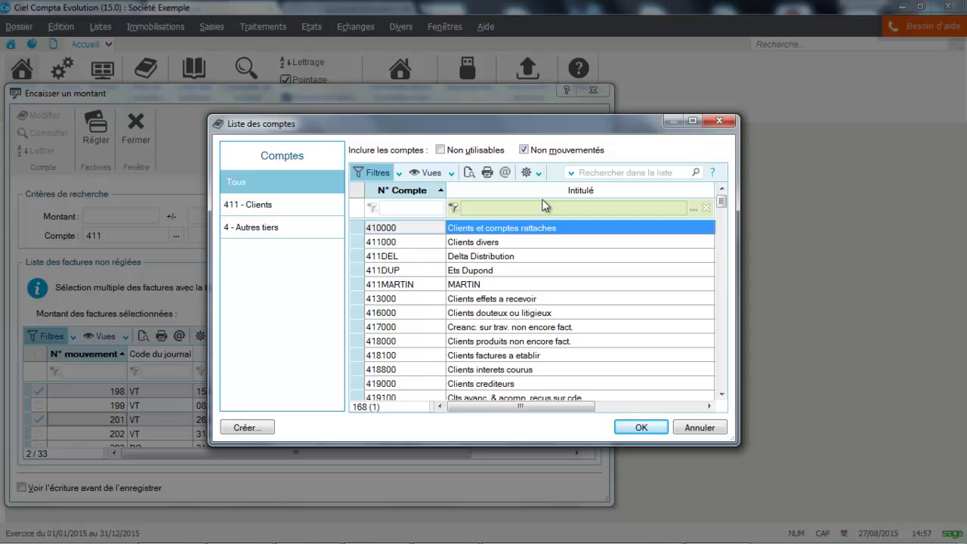
left_click(499, 256)
left_click(637, 427)
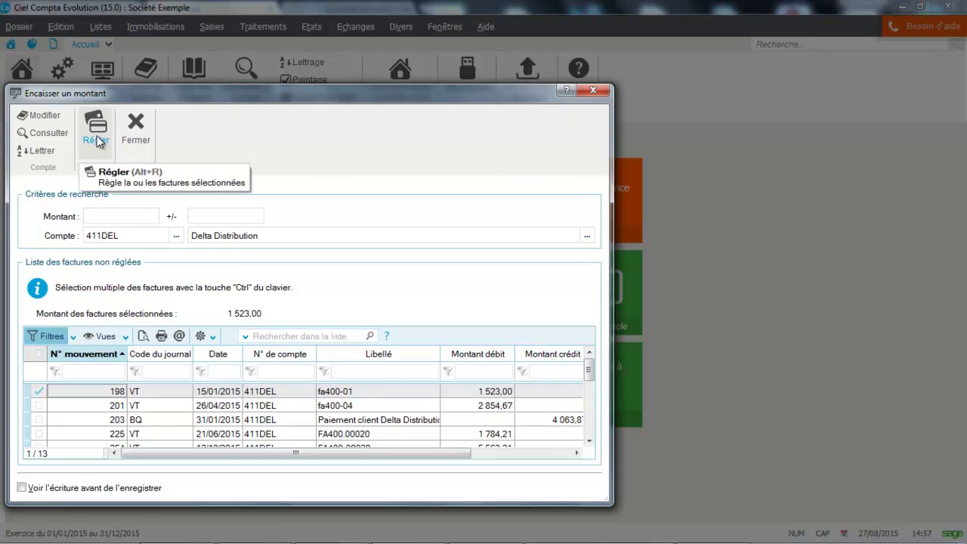
Step: Add invoice fa400-04 to the selected fa400-01, settle both in one receipt and close the Encaisser un montant window
left_click(39, 406)
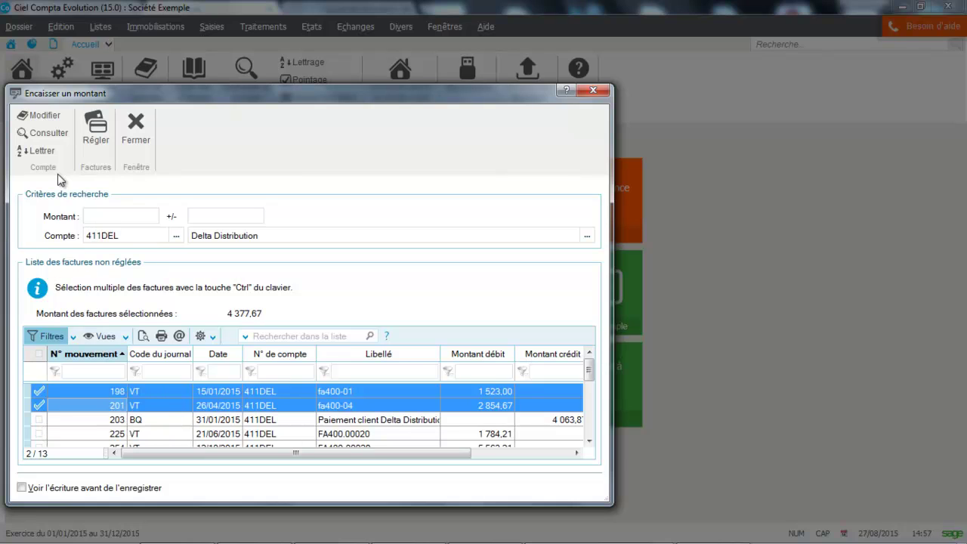
left_click(90, 138)
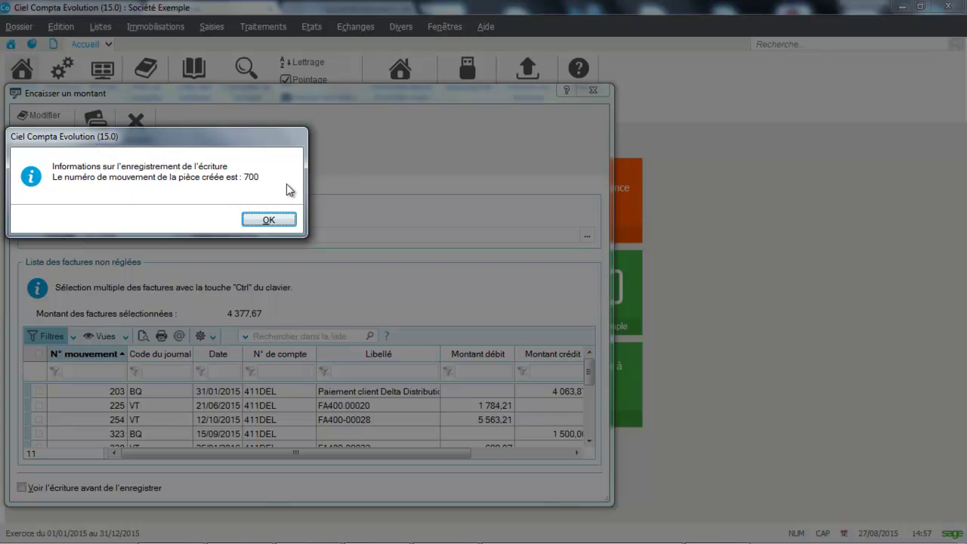
left_click(273, 218)
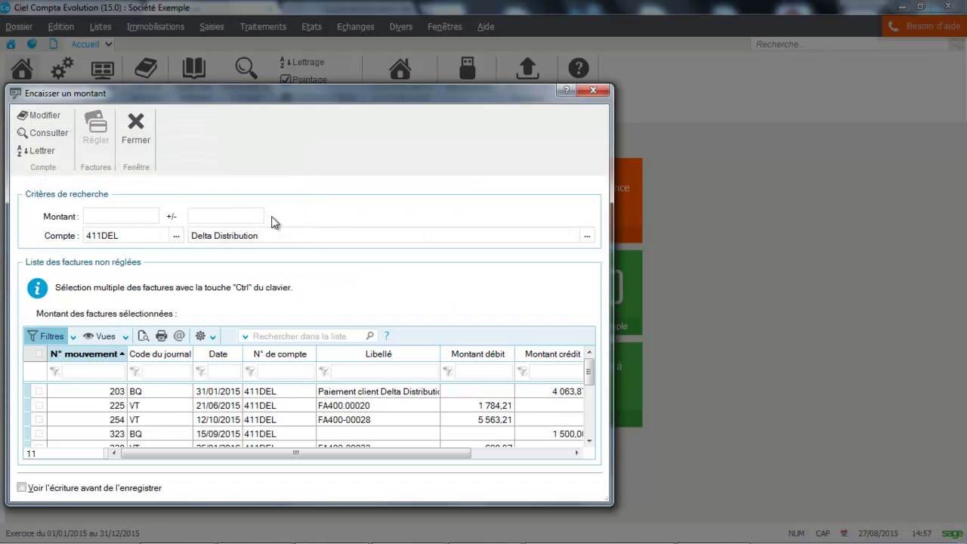
left_click(136, 129)
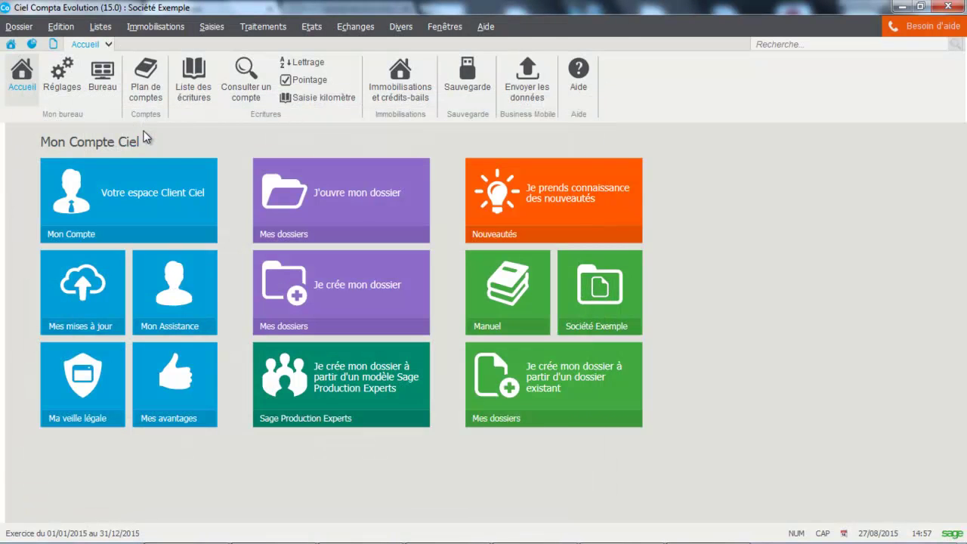
Step: Check the recorded receipt in the list of entries, restricted to the BQ - Banque journal, and close the list
left_click(191, 83)
left_click(394, 137)
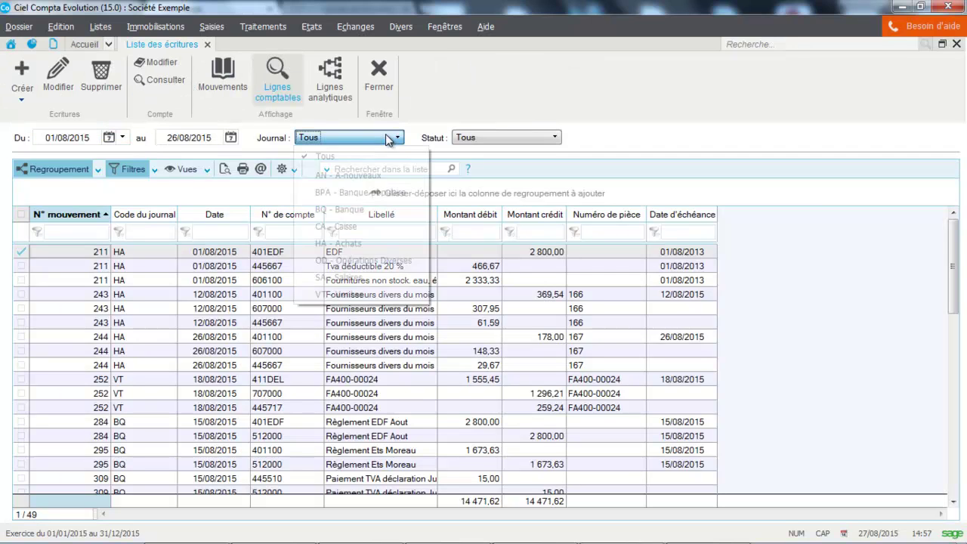
left_click(347, 205)
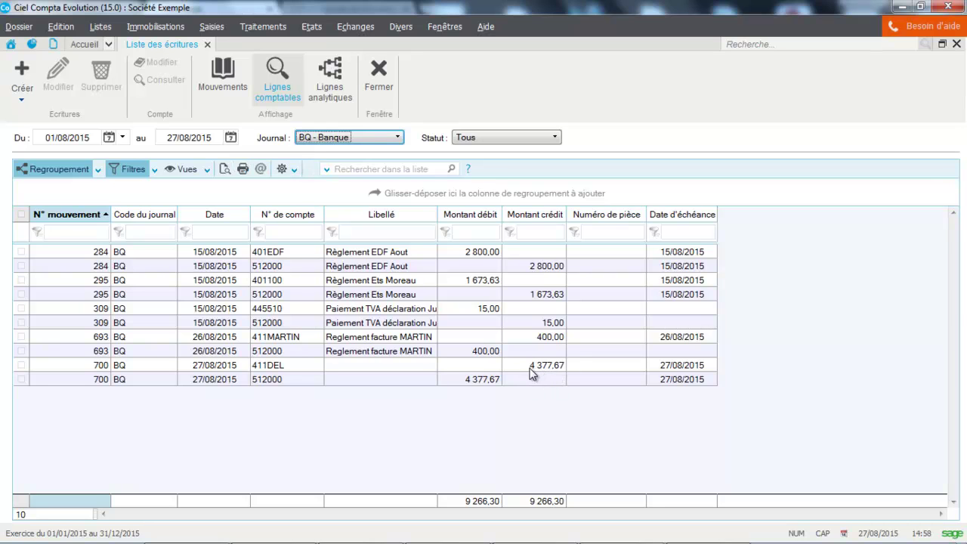
left_click(391, 88)
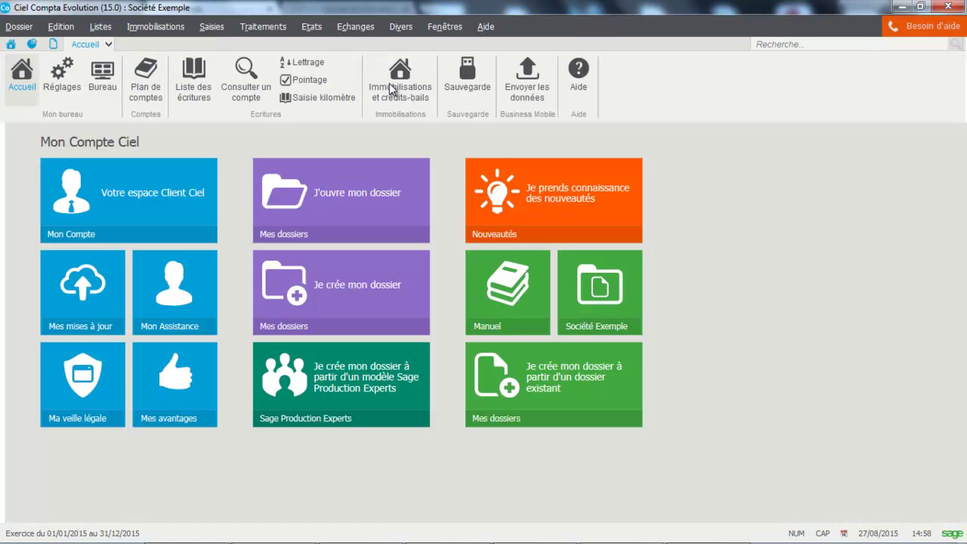
Step: Start Régler un montant for unpaid supplier invoices and set the search account to 401000 (Fournisseurs divers)
left_click(211, 28)
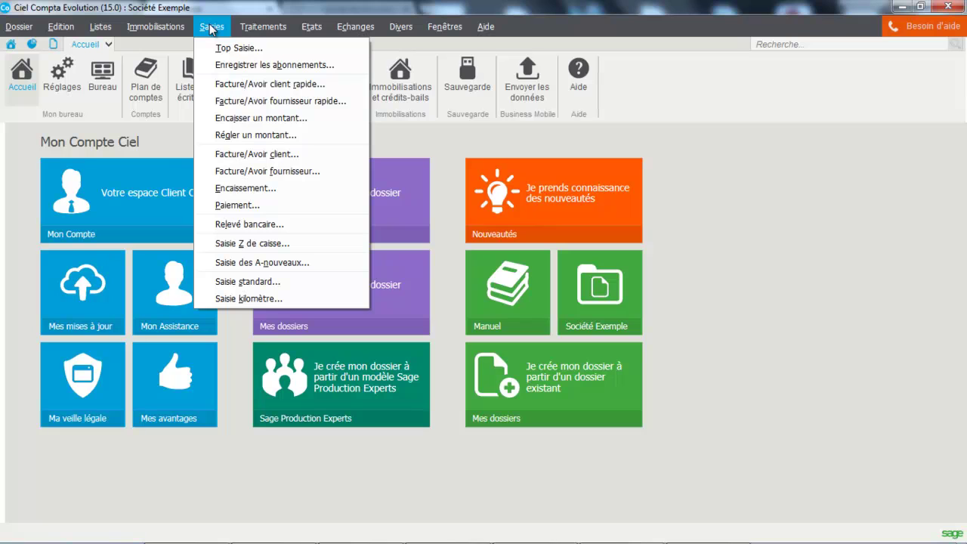
left_click(220, 134)
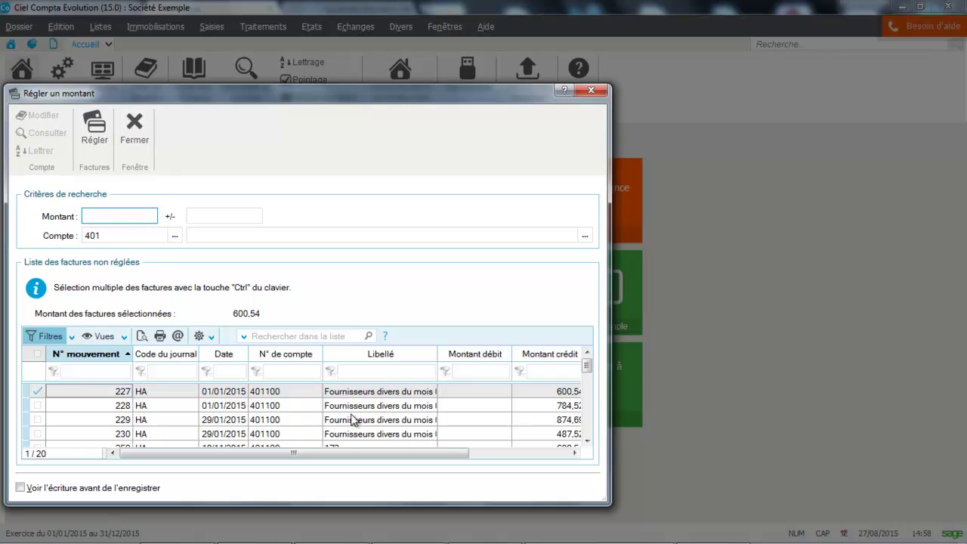
left_click(231, 392)
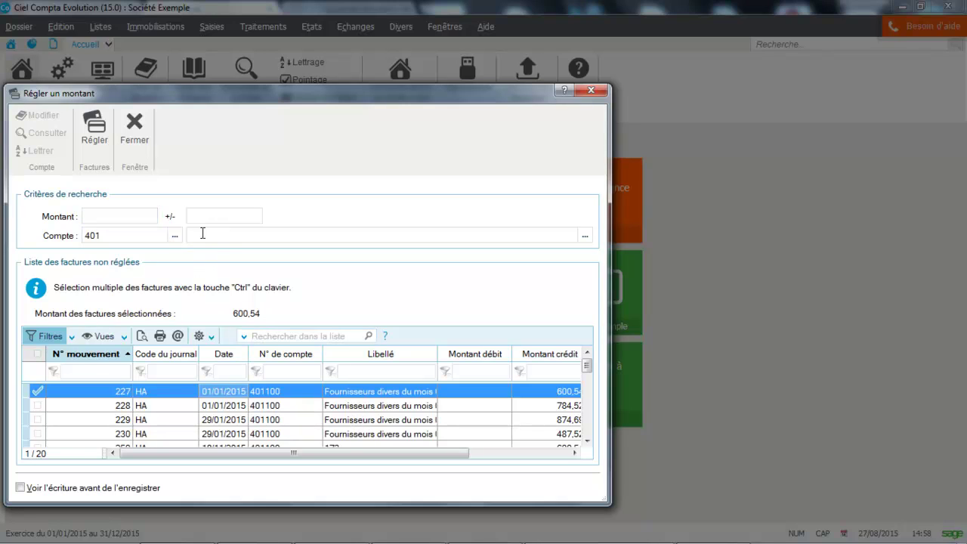
left_click(175, 236)
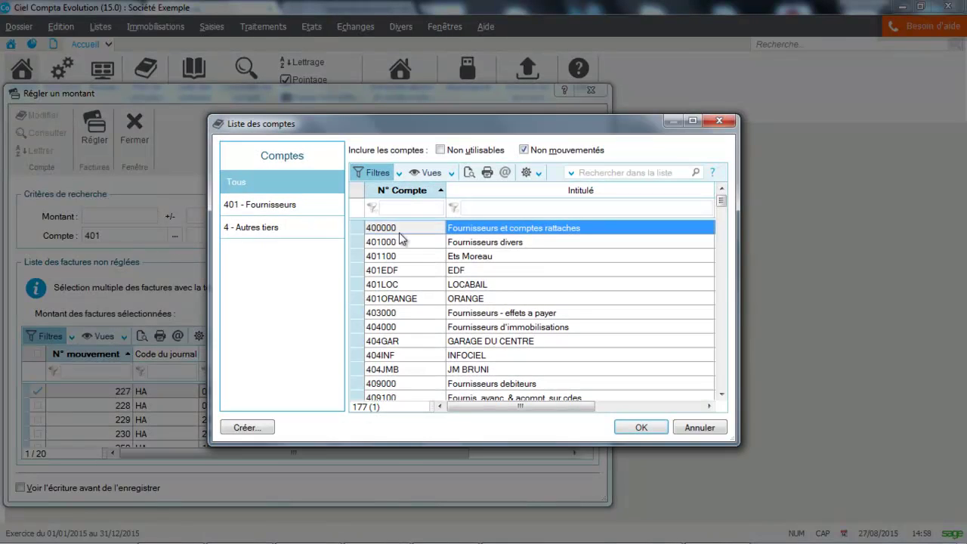
double_click(401, 242)
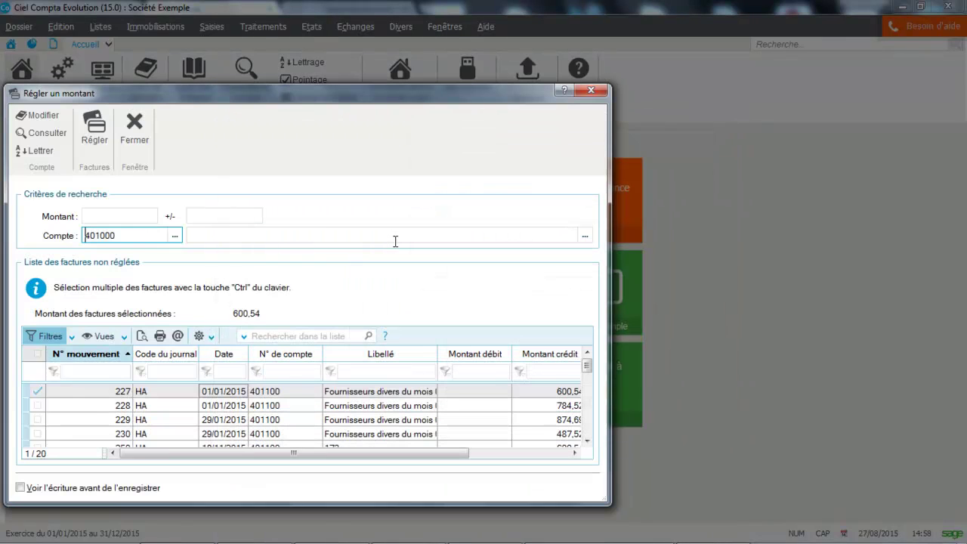
Step: Settle the selected supplier invoice and close the Régler un montant window
left_click(81, 136)
left_click(256, 219)
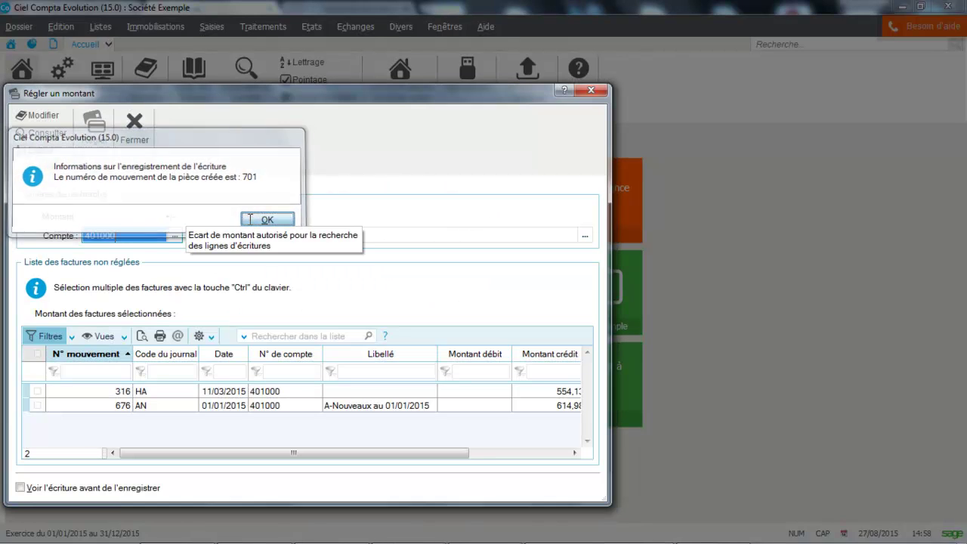
left_click(591, 90)
Step: Start a new Encaissement entry and choose BQ (Banque) as its treasury journal
left_click(212, 27)
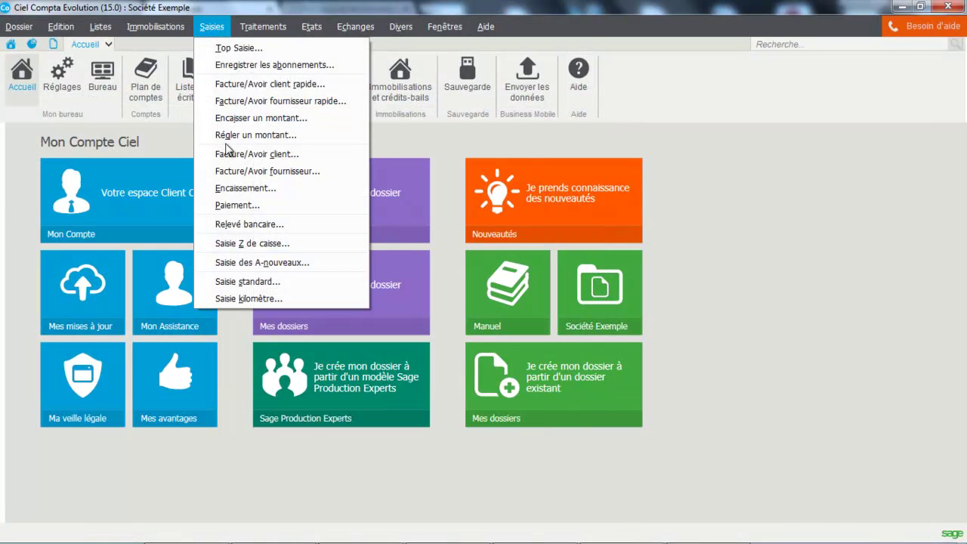
left_click(230, 192)
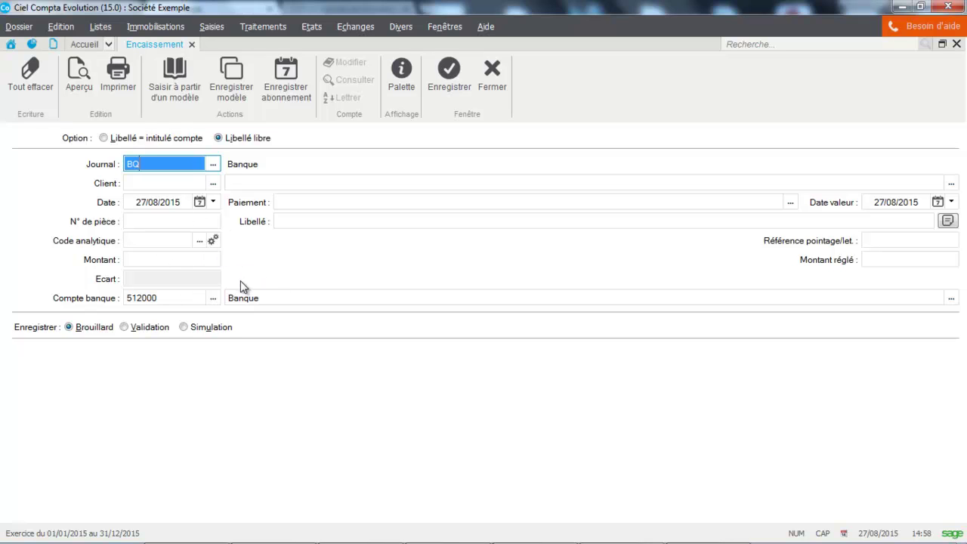
left_click(213, 166)
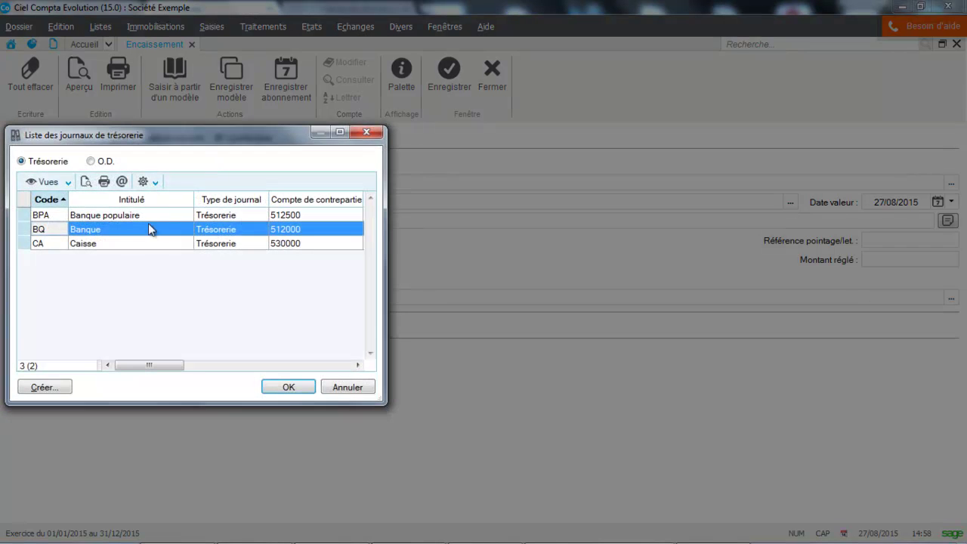
left_click(103, 230)
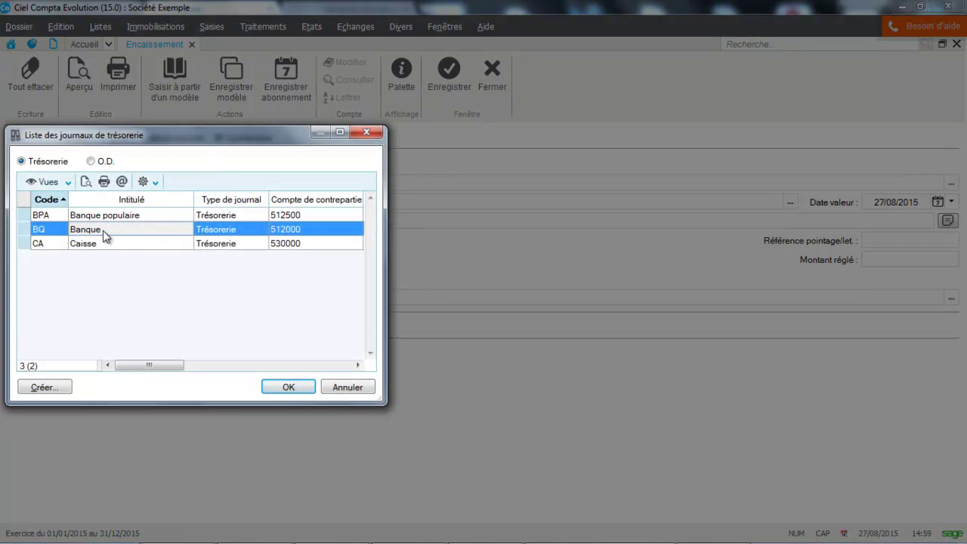
left_click(306, 389)
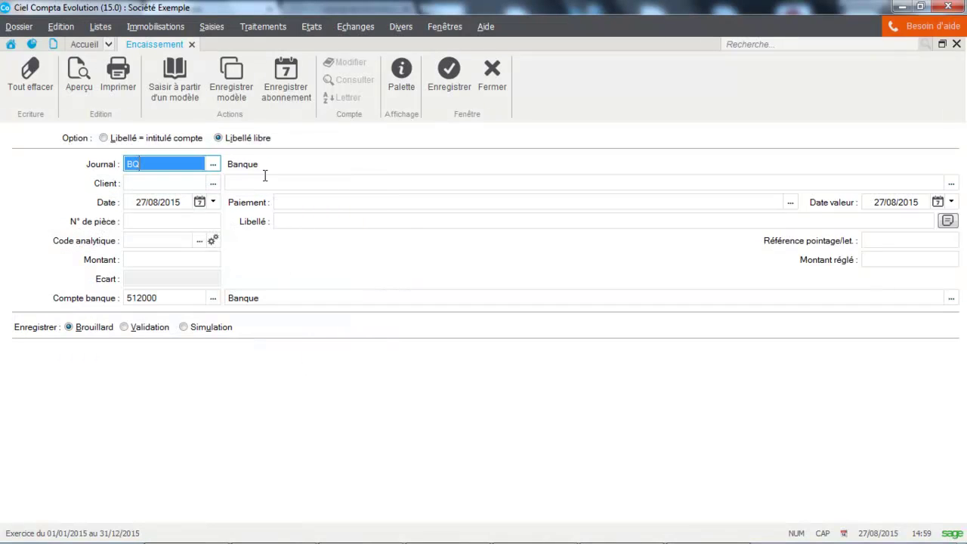
left_click(213, 183)
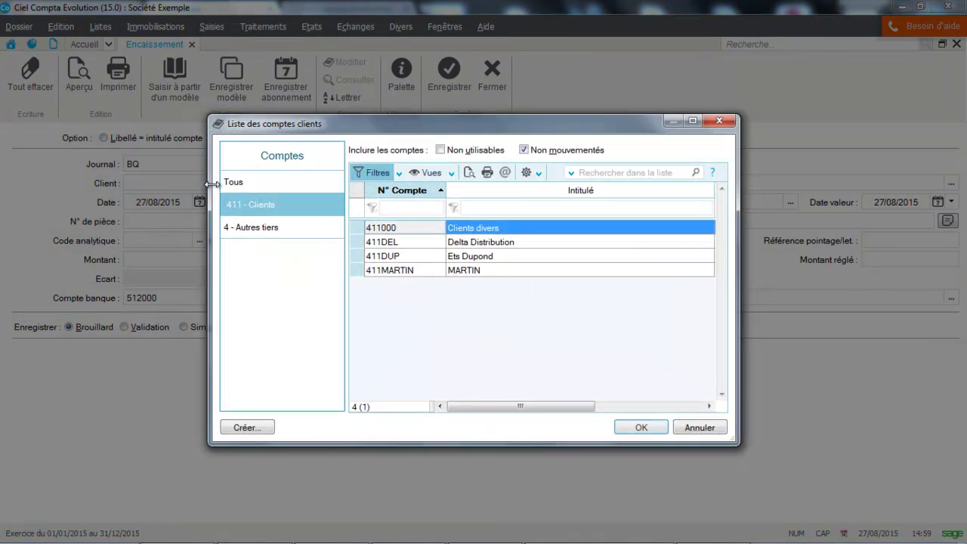
left_click(400, 270)
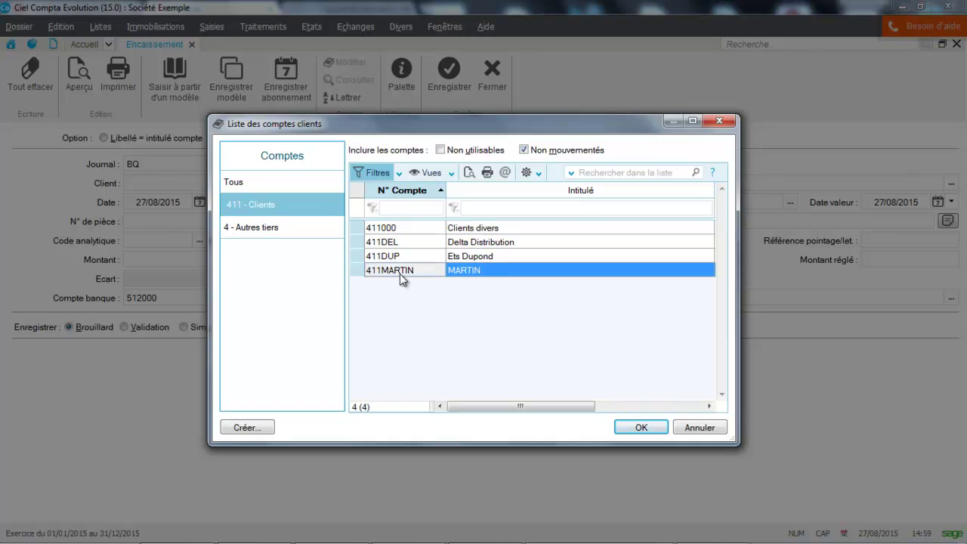
left_click(641, 428)
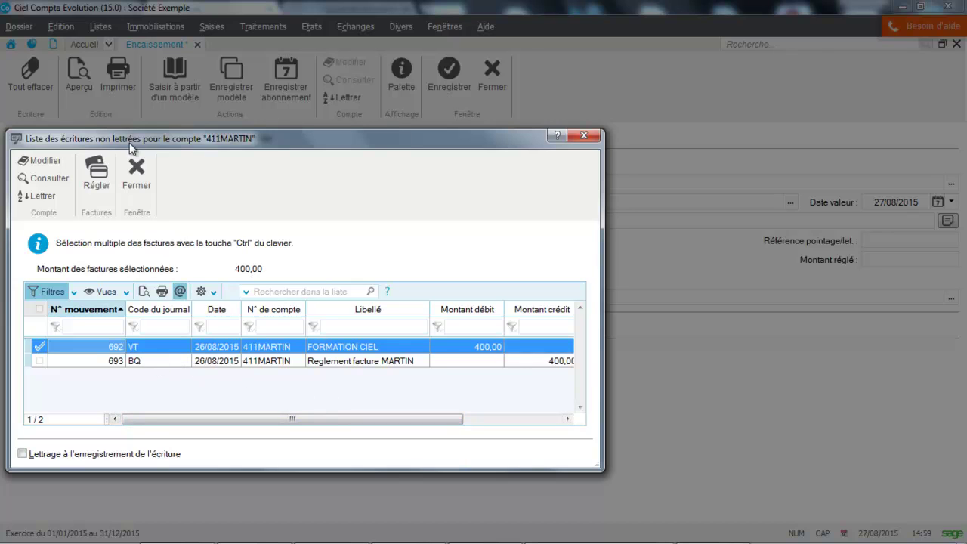
left_click(136, 182)
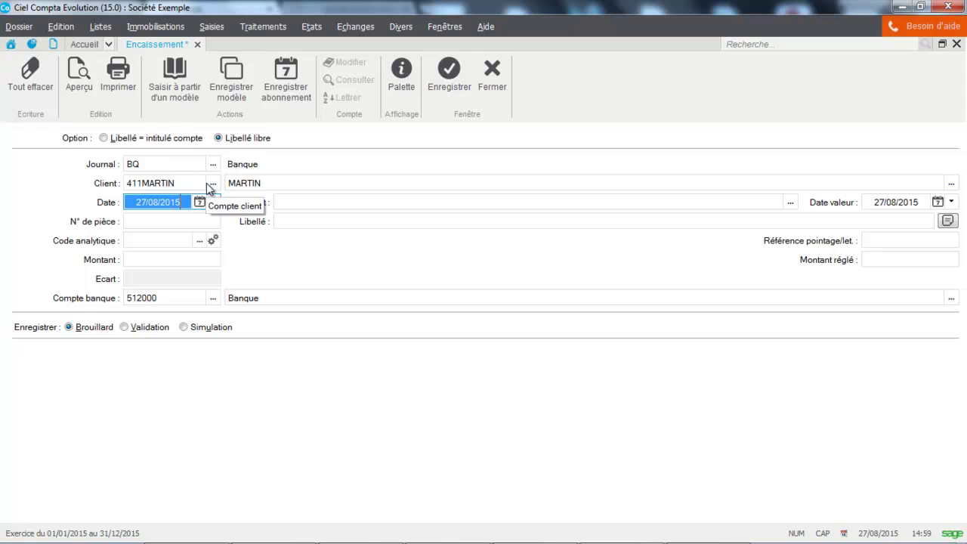
Step: Set the client to 411DUP (Ets Dupond) and select its unlettered invoice fa400-02 for settlement
left_click(213, 184)
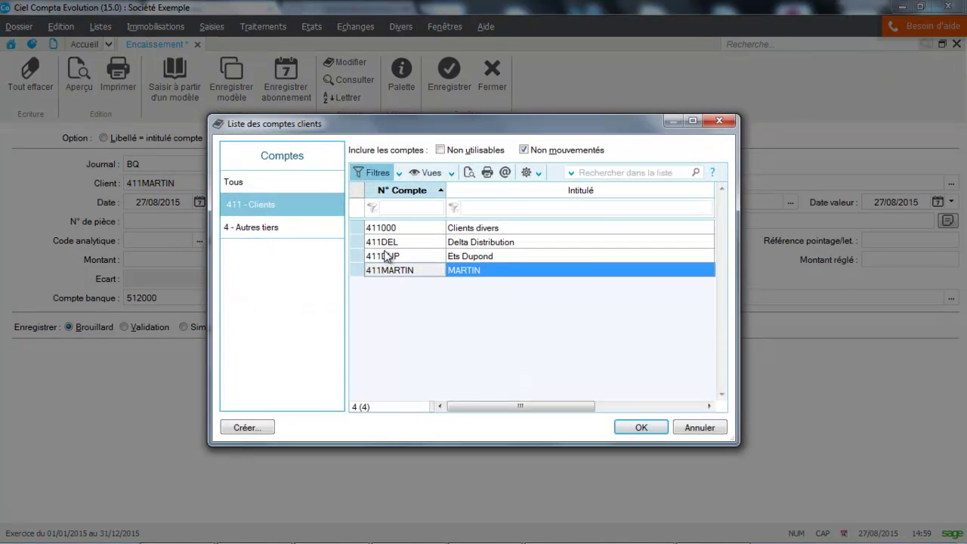
double_click(385, 255)
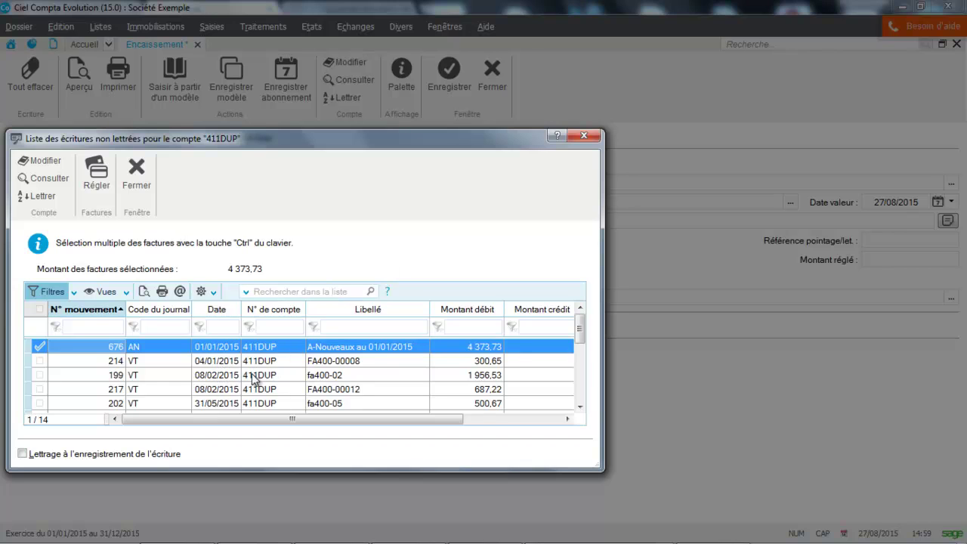
left_click(253, 378)
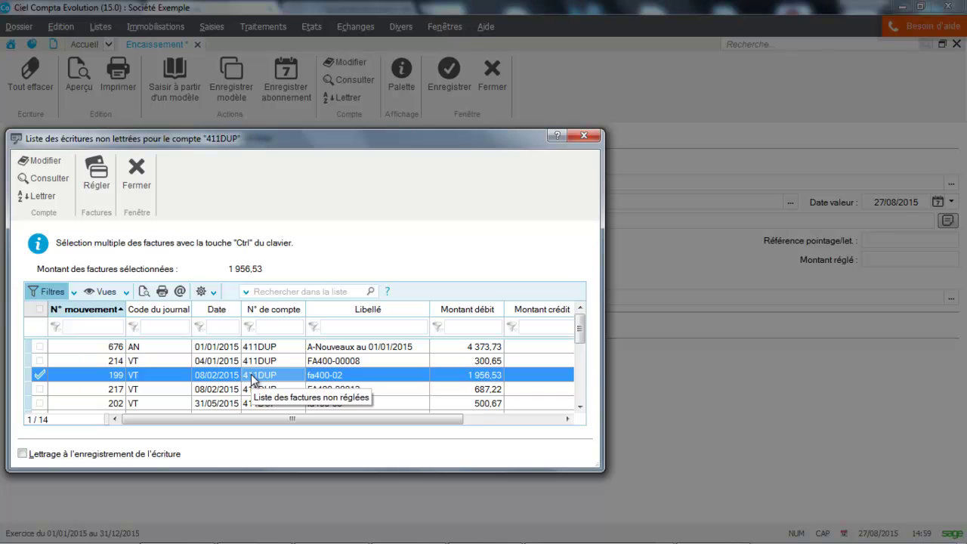
left_click(105, 193)
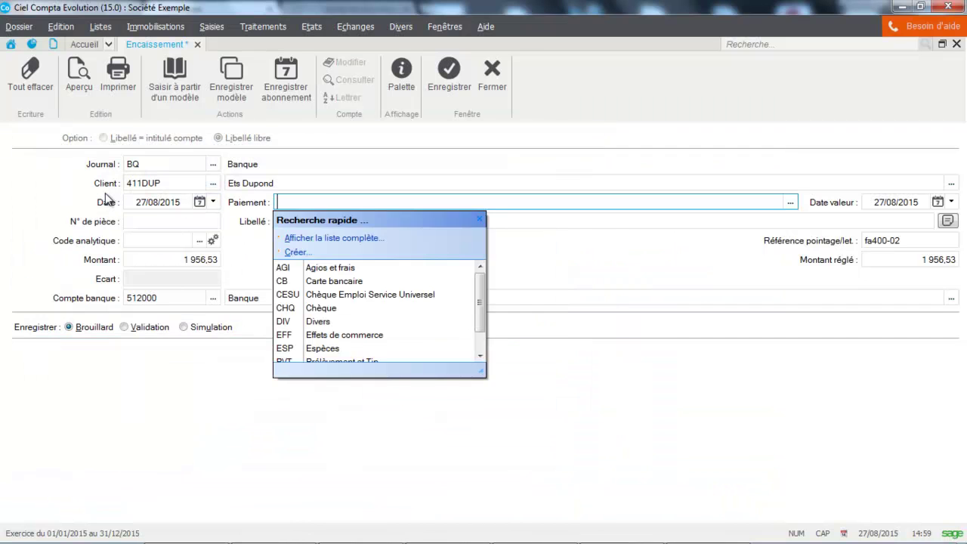
Step: Set the payment method to CHQ (Chèque) and the label to "rEGLEMENT FACTURE", leaving the document number and analytic code empty
left_click(309, 307)
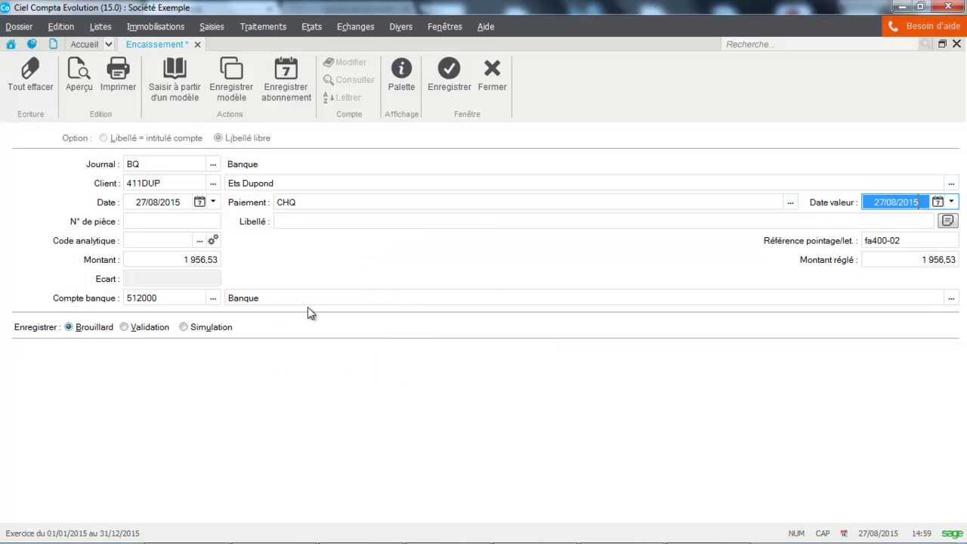
left_click(205, 218)
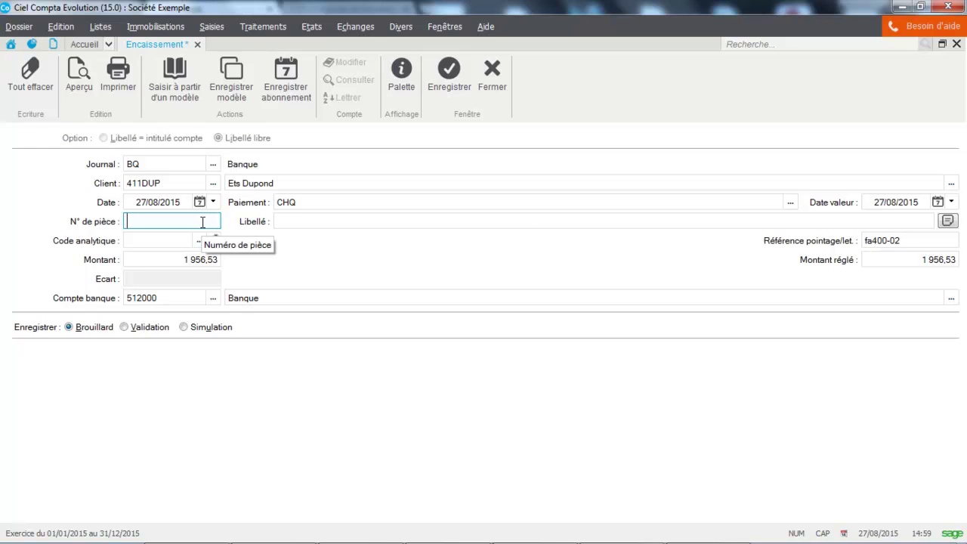
left_click(334, 224)
type("rE")
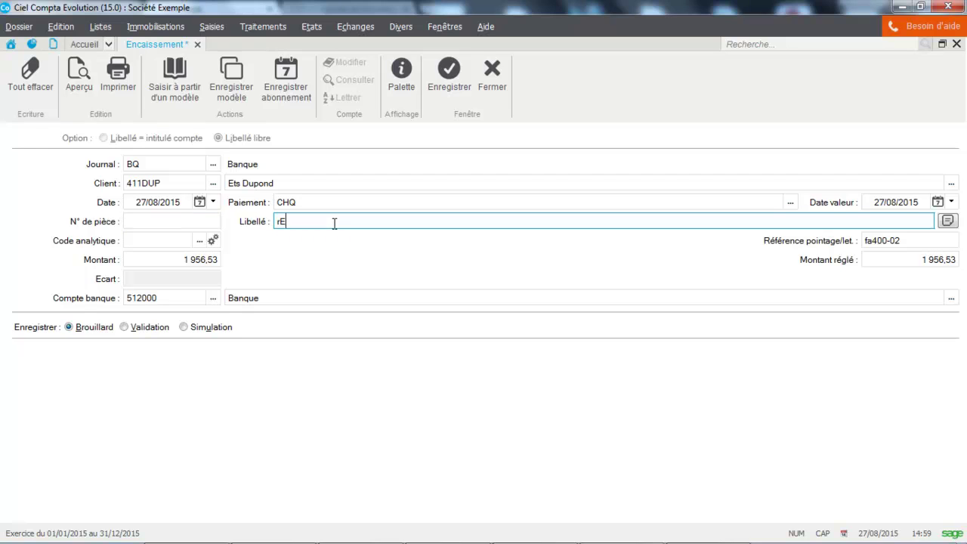
type("GLEMENT FACTU")
type("RE")
key("Tab")
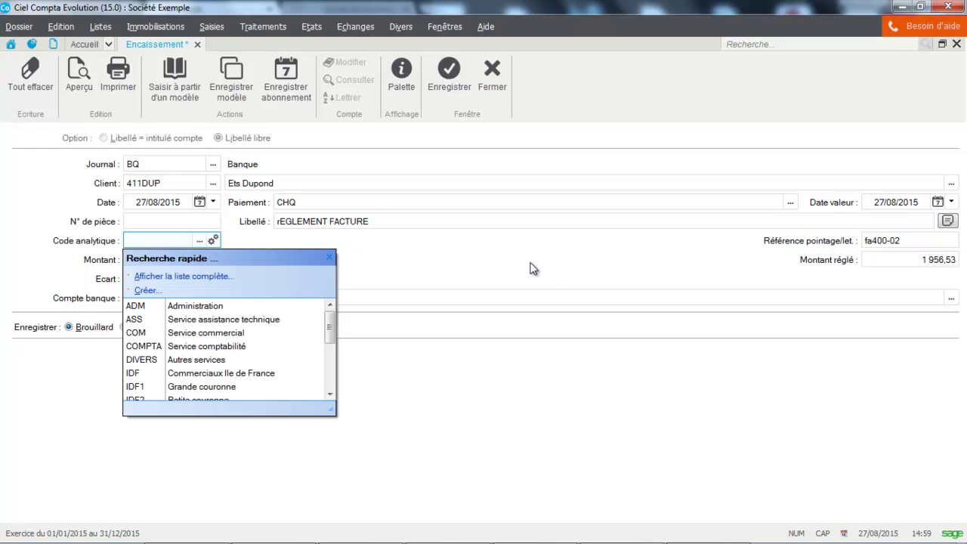
left_click(329, 257)
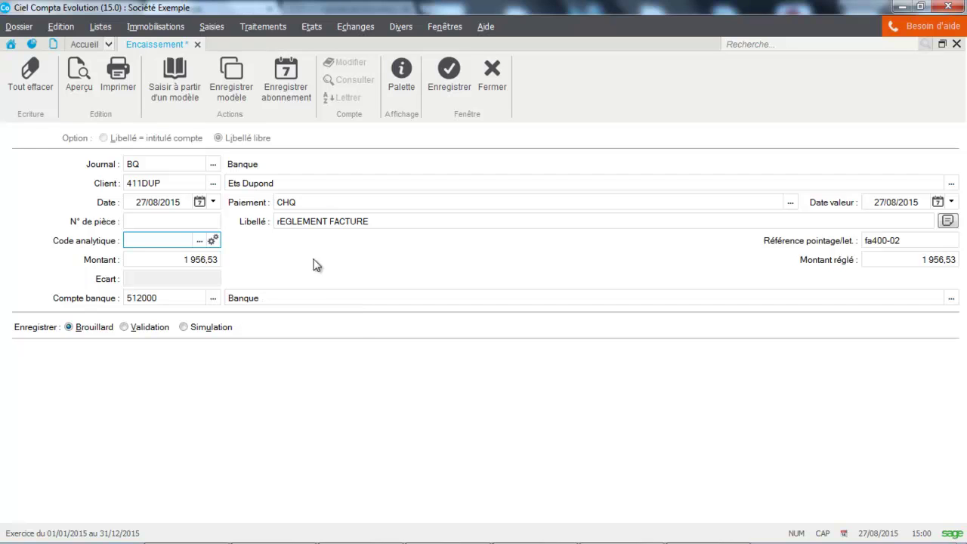
Step: Record the customer receipt as a draft entry and close the Encaissement form
left_click(445, 89)
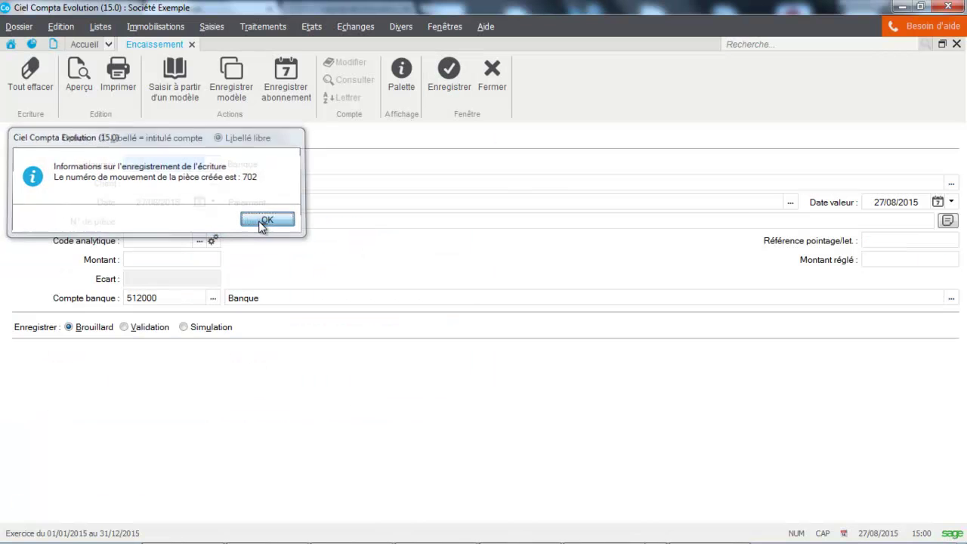
left_click(262, 223)
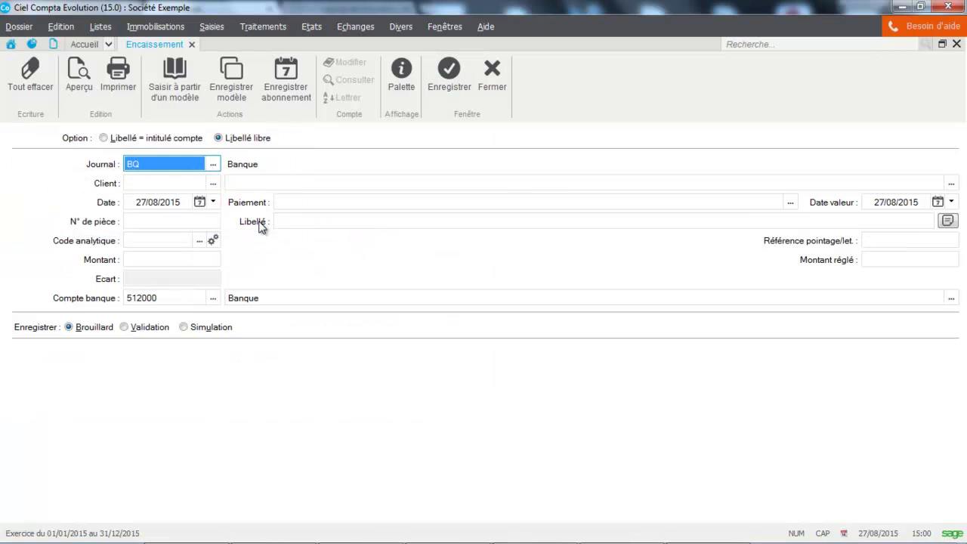
left_click(492, 88)
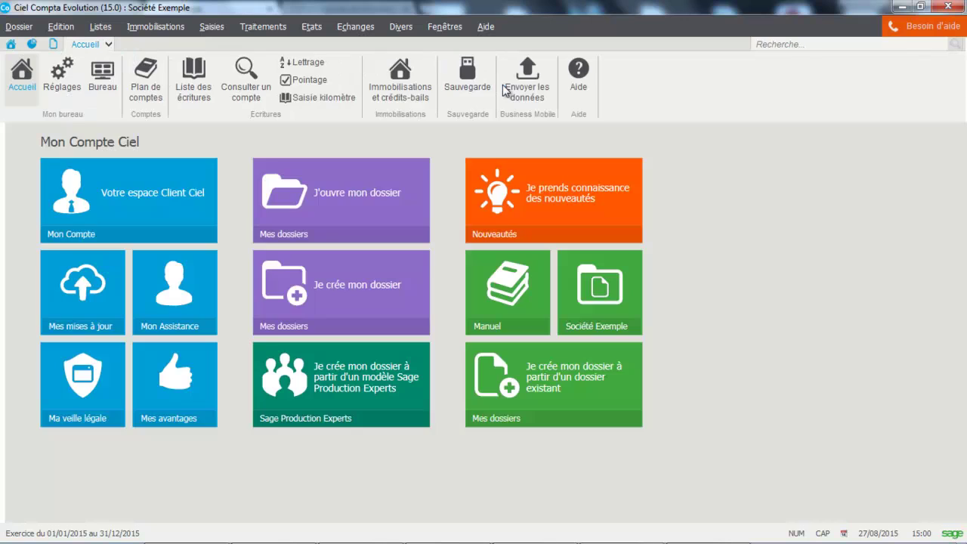
Step: Start a Paiement entry for supplier 401ORANGE (ORANGE) and select its unlettered invoice "Facture orange" for settlement
left_click(216, 27)
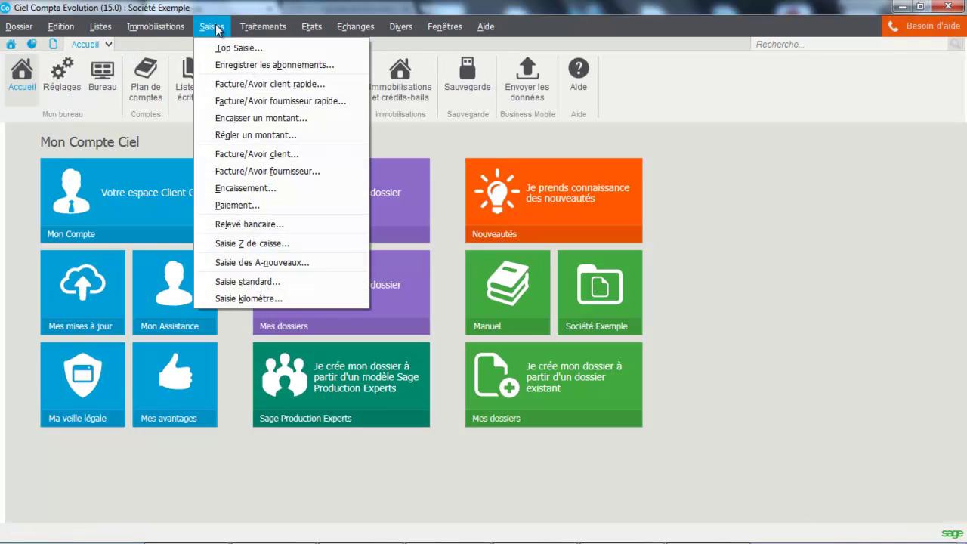
left_click(226, 204)
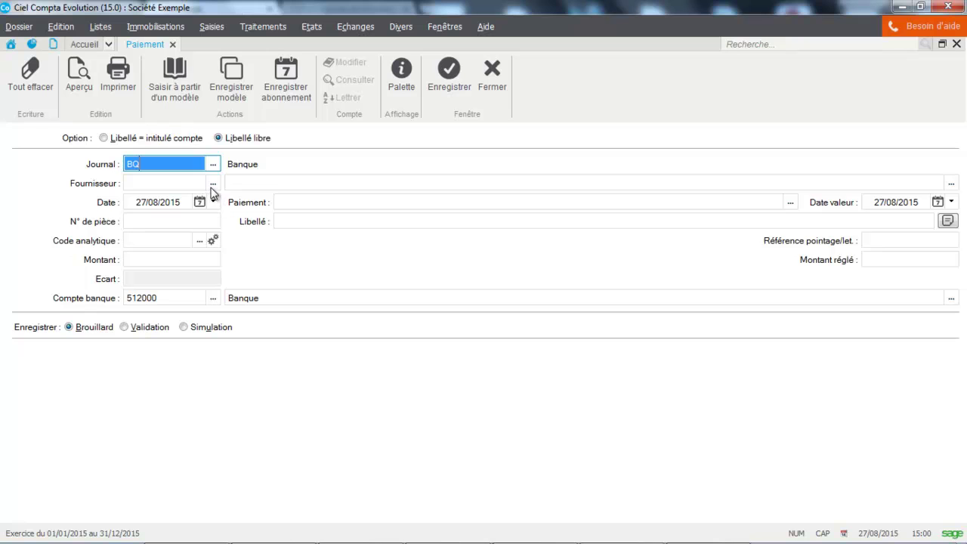
left_click(213, 183)
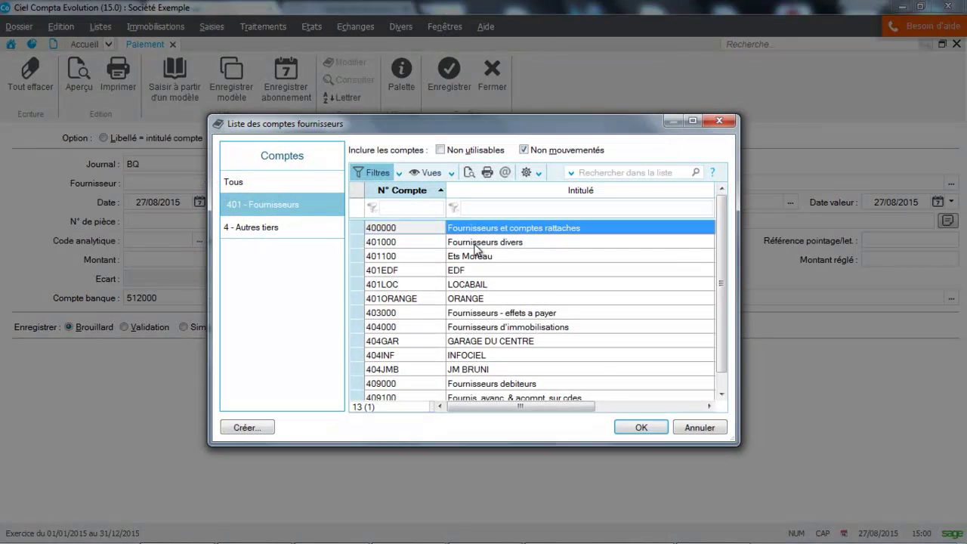
left_click(437, 298)
double_click(435, 299)
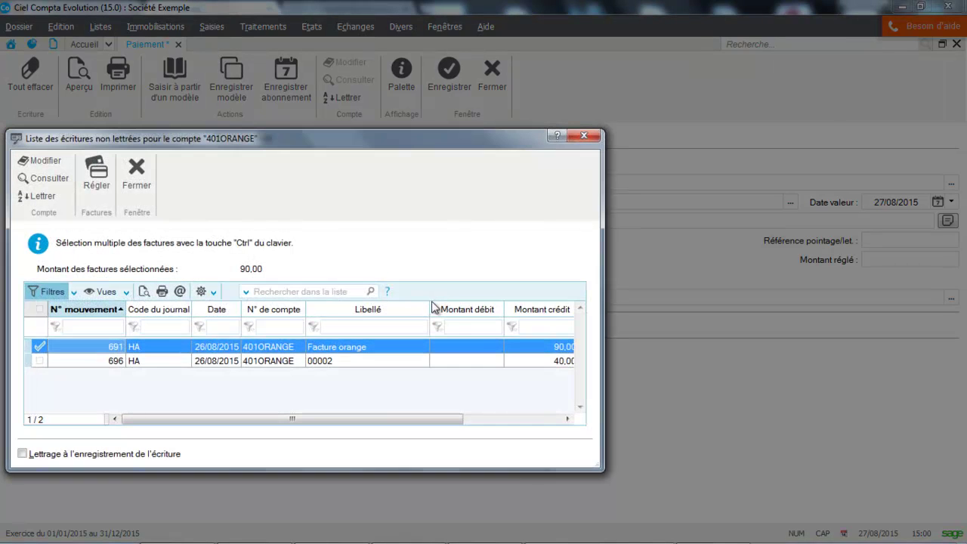
double_click(280, 350)
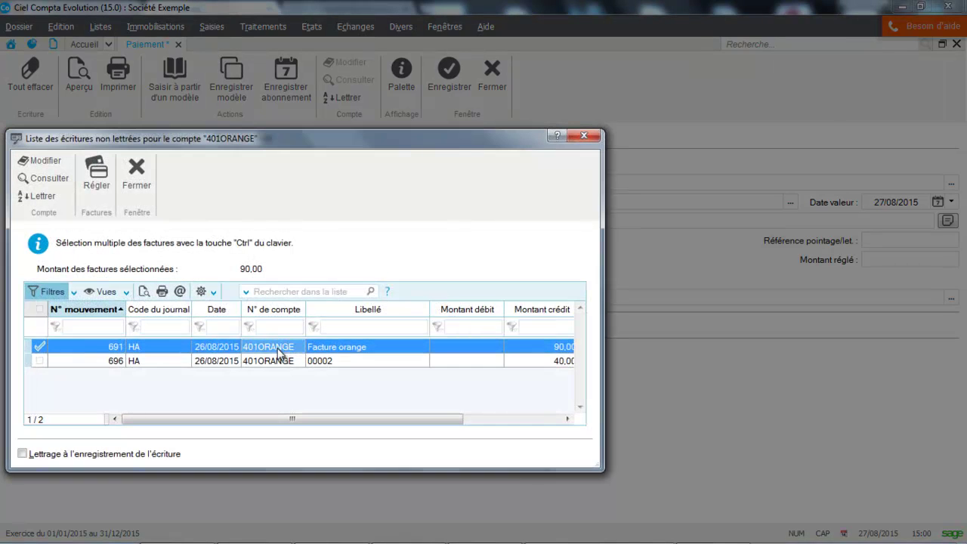
key("Tab")
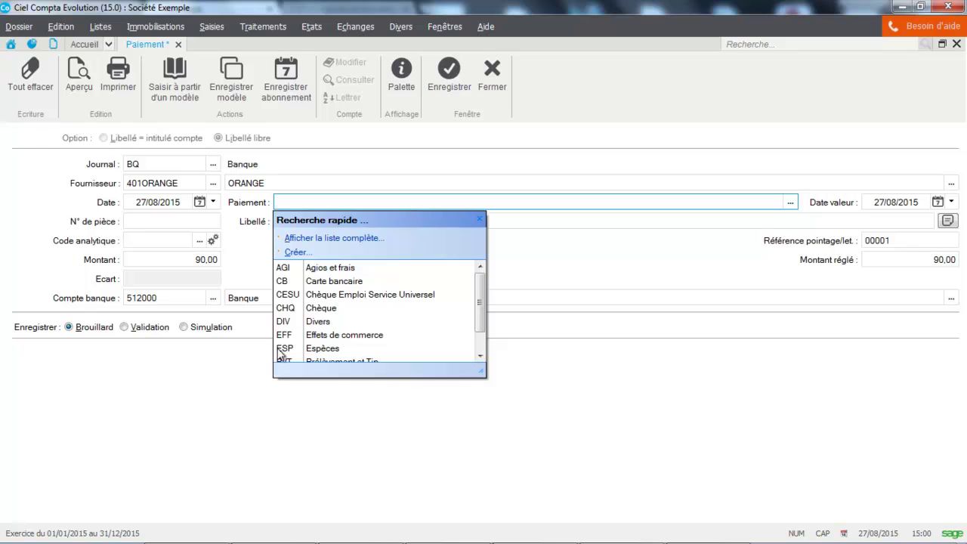
Step: Set the payment method to CHQ (Chèque) and the label to "Reglt facture", leaving the cheque number and analytic code empty
left_click(318, 309)
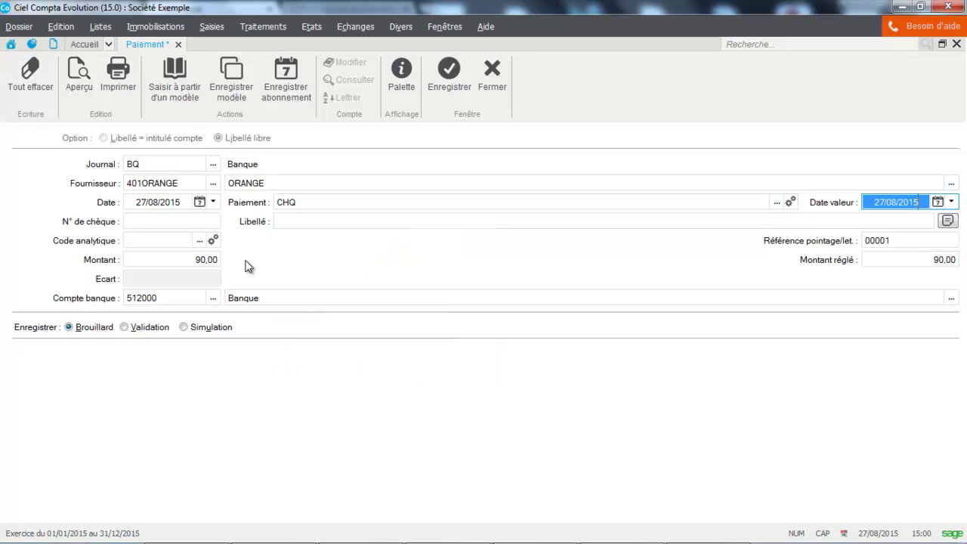
left_click(306, 220)
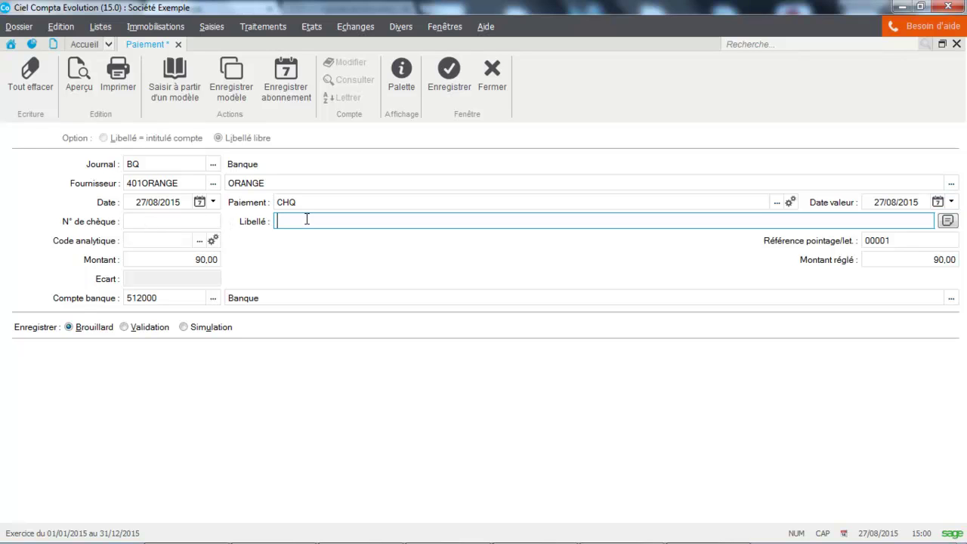
type("rE")
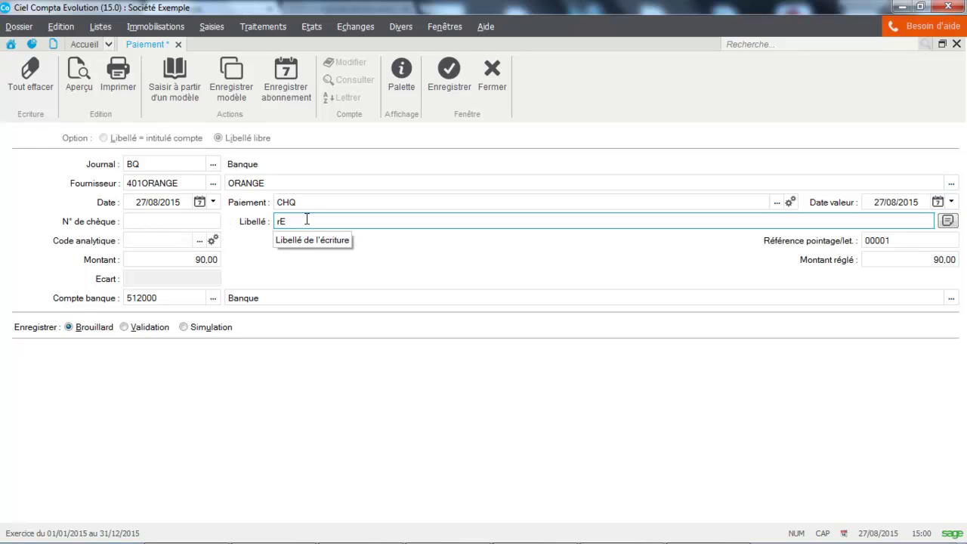
key("BackSpace")
key("BackSpace")
type("Reg")
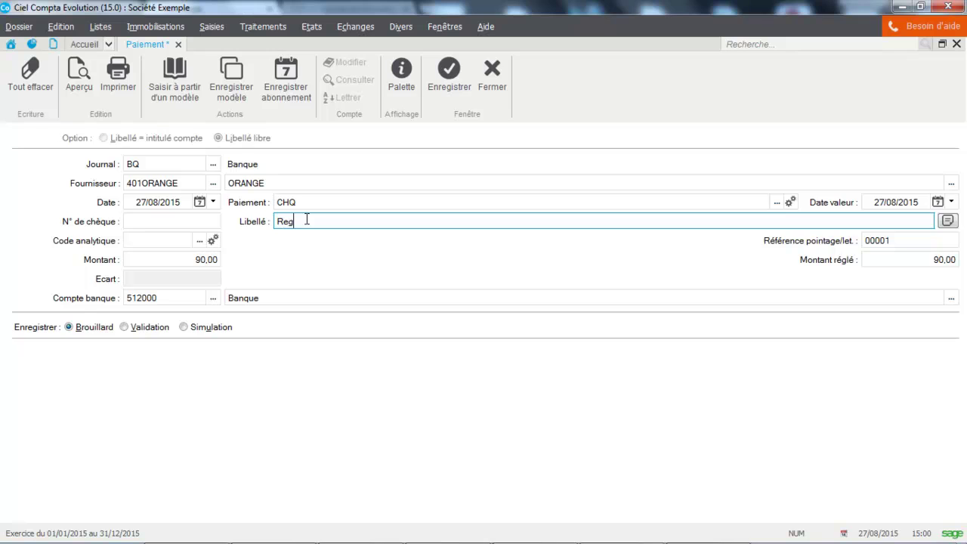
type("lt facture")
key("Tab")
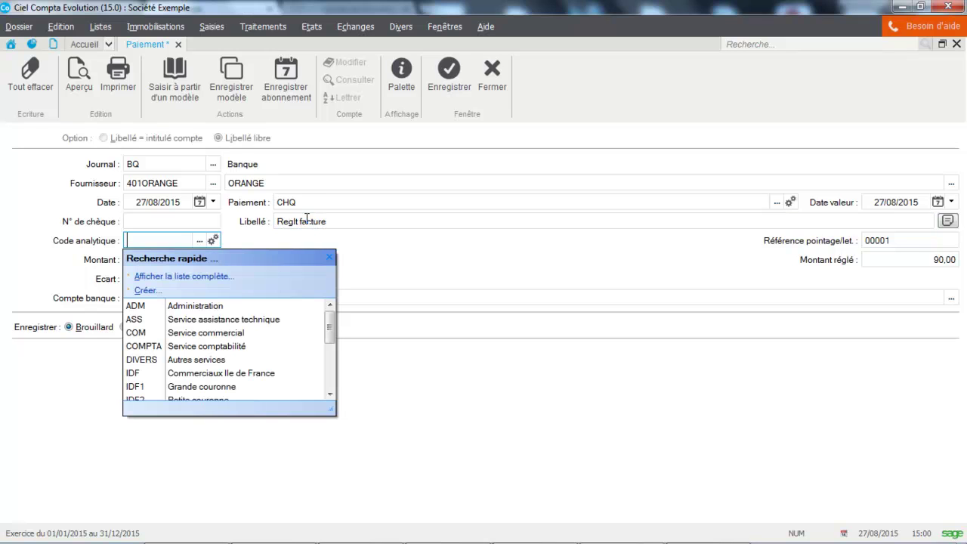
left_click(327, 259)
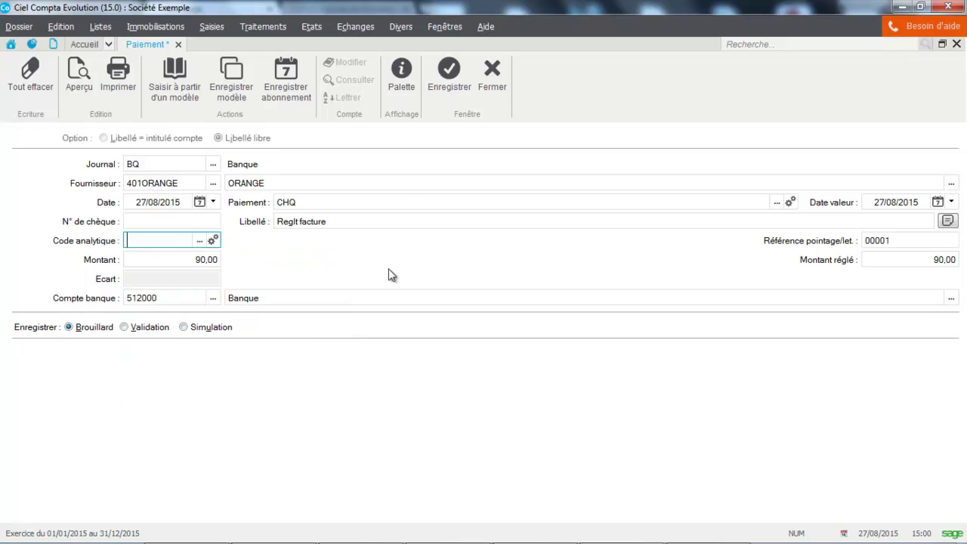
Step: Record the supplier payment as a draft entry and close the Paiement form
left_click(446, 86)
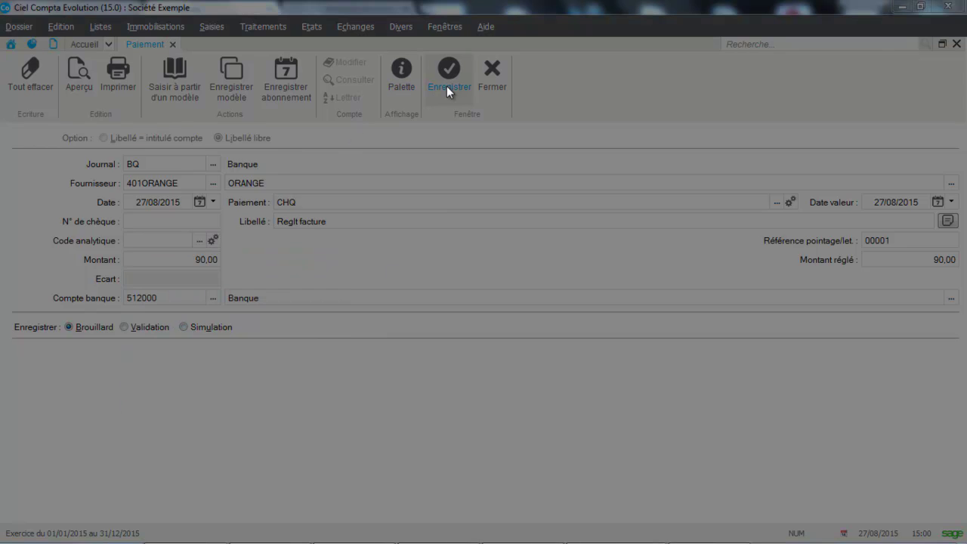
left_click(262, 219)
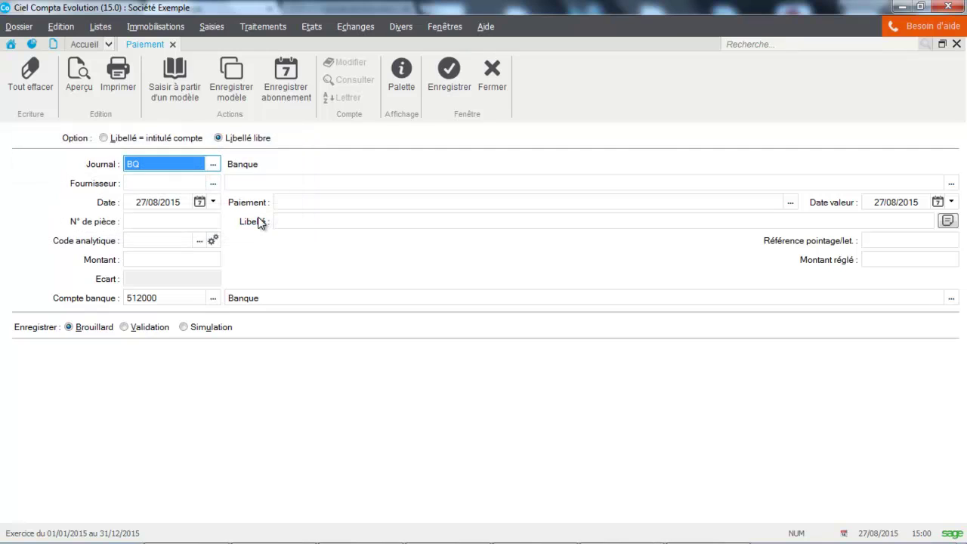
left_click(499, 81)
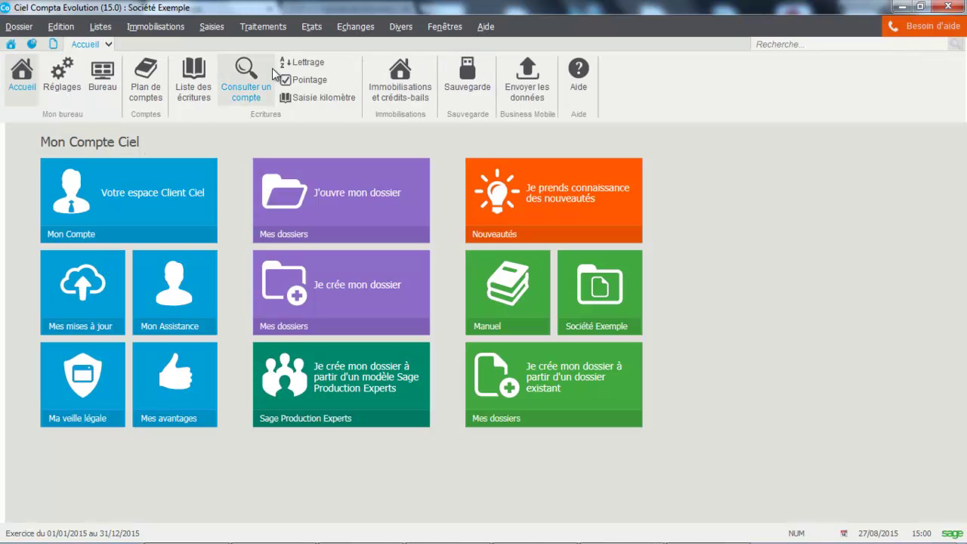
Step: Start another accounting entry
left_click(213, 32)
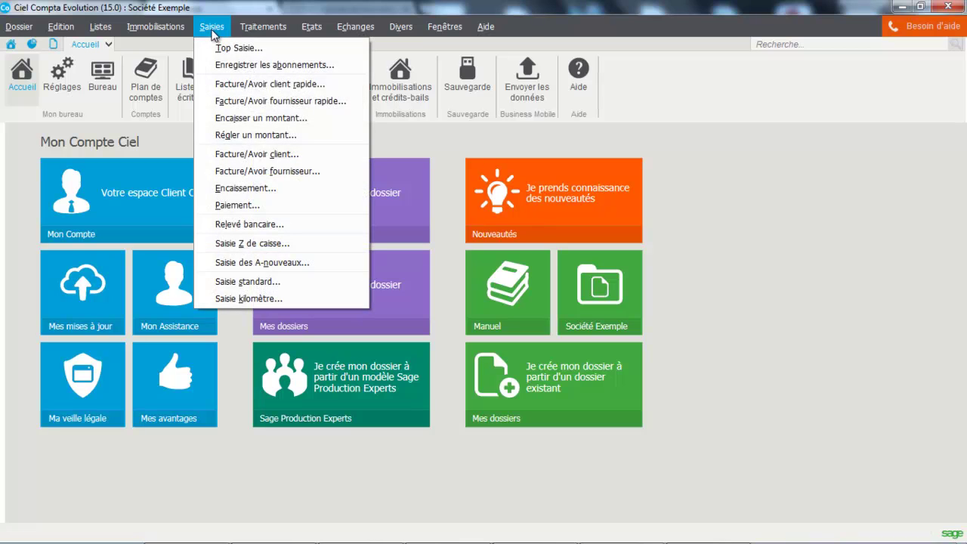